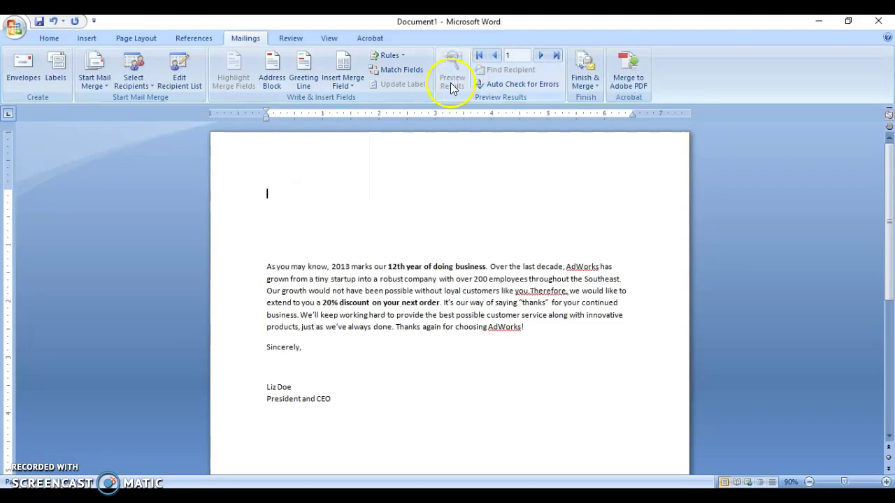
Check the recipient options without choosing a list, then add a space before 'Therefore'.
left_click(349, 171)
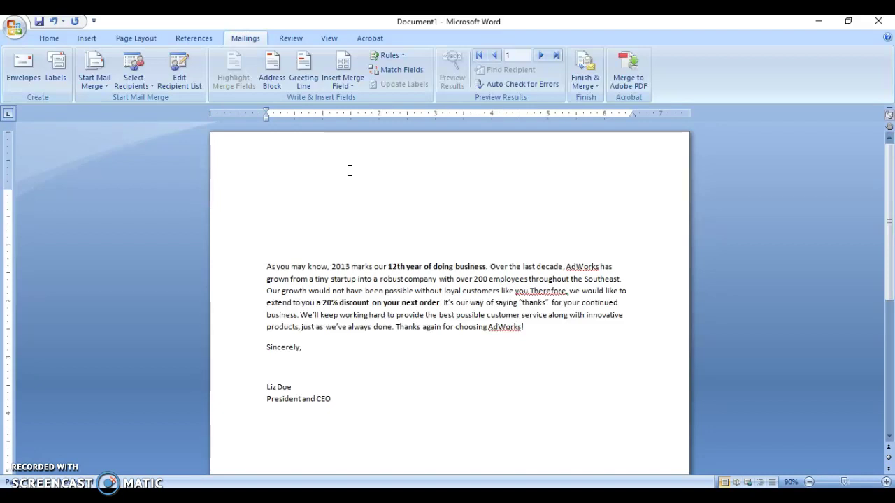
left_click(145, 85)
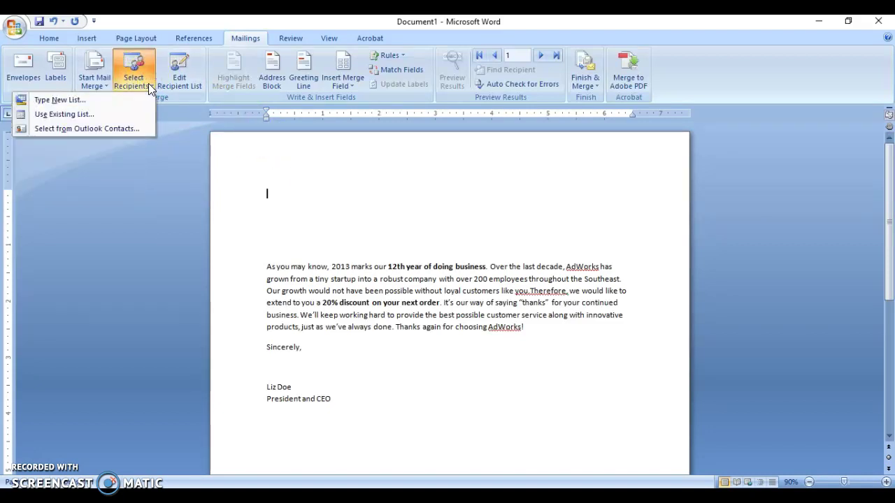
left_click(54, 115)
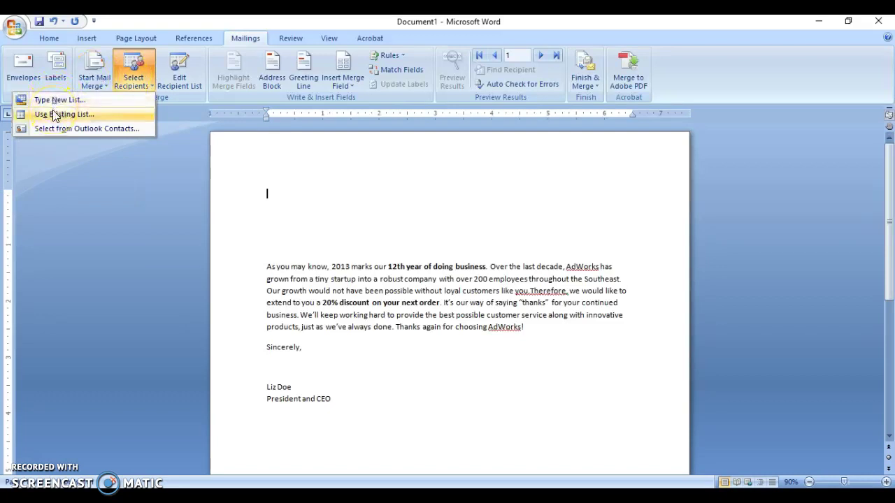
left_click(59, 116)
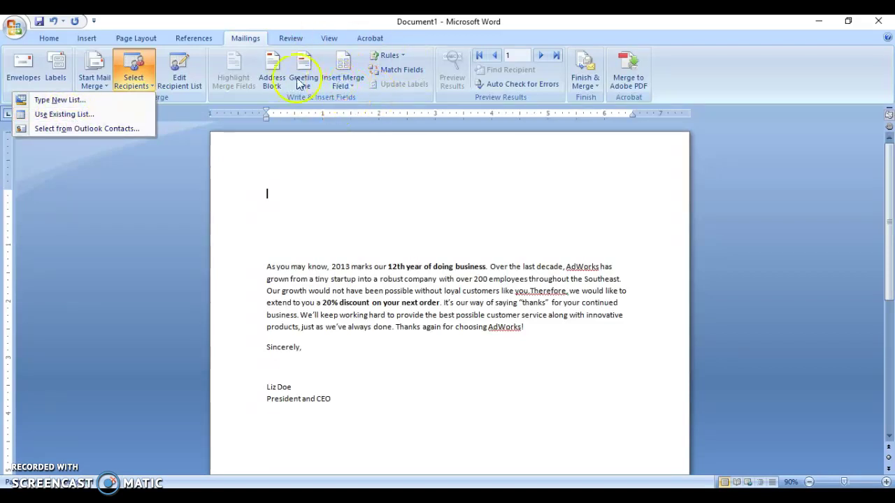
left_click(303, 186)
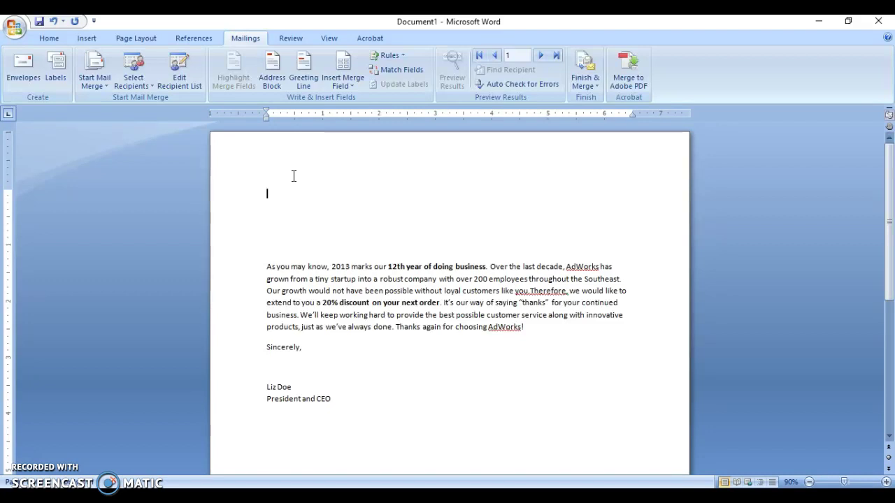
left_click(529, 291)
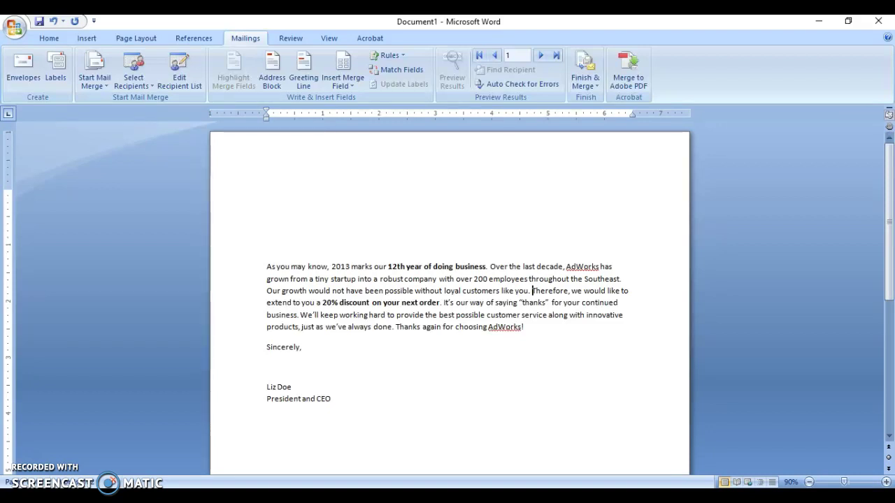
left_click(297, 189)
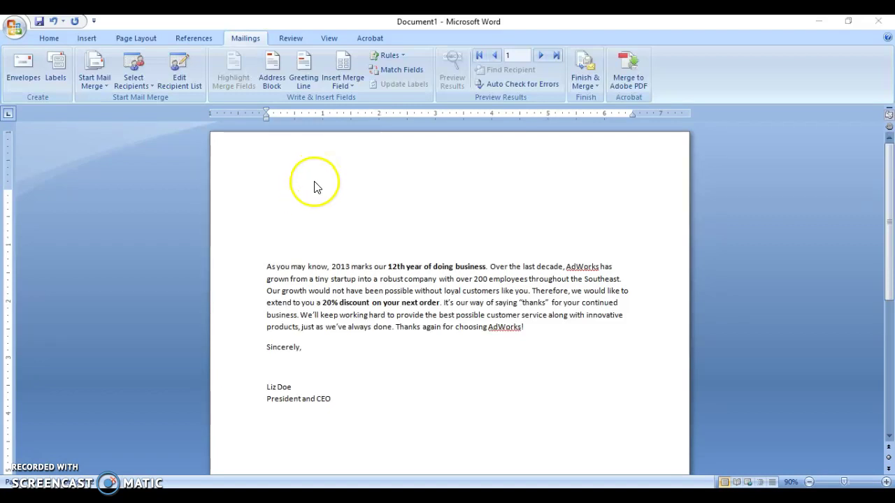
Type the return address 'Adworks', '123 Worker's Way', 'Baltic City', 'Jamaica.' on four lines.
left_click(271, 194)
type("Adworks")
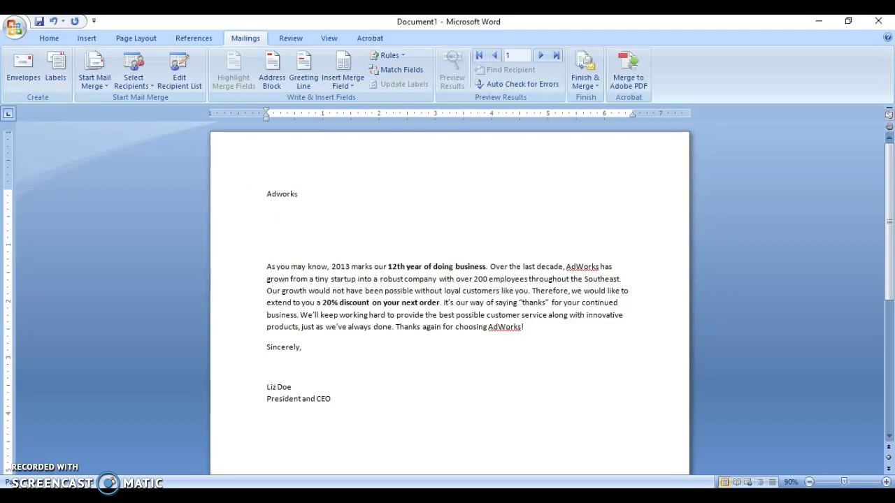
key("Return")
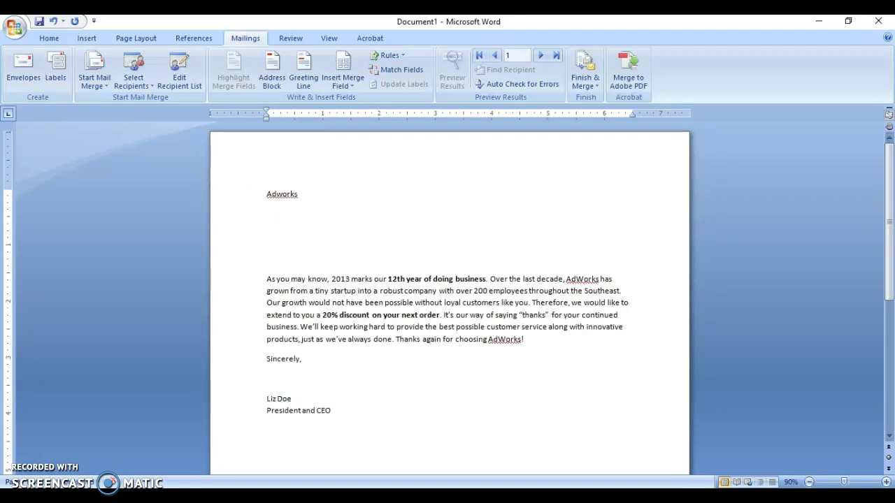
type("123 Worker's Way")
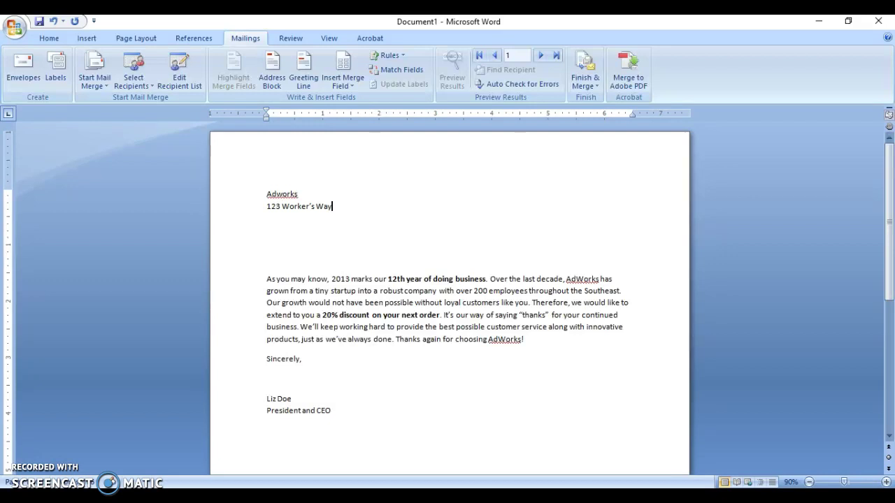
key("Return")
type("Baltic")
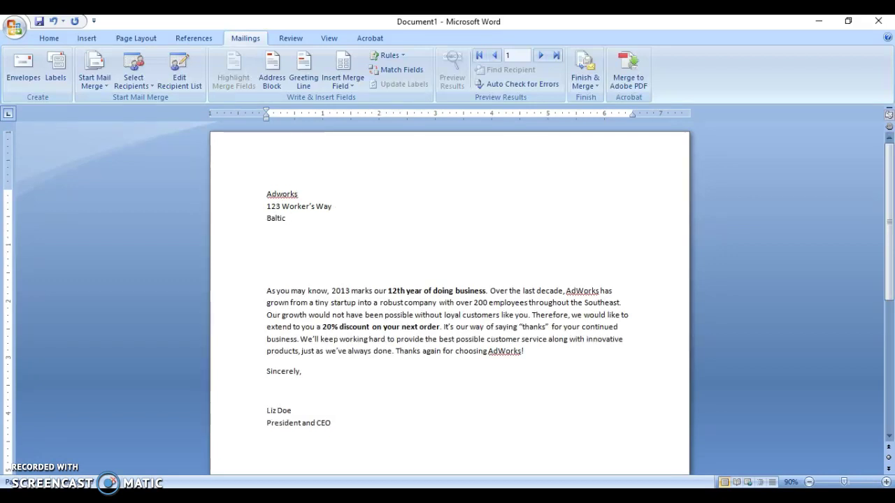
type(" City")
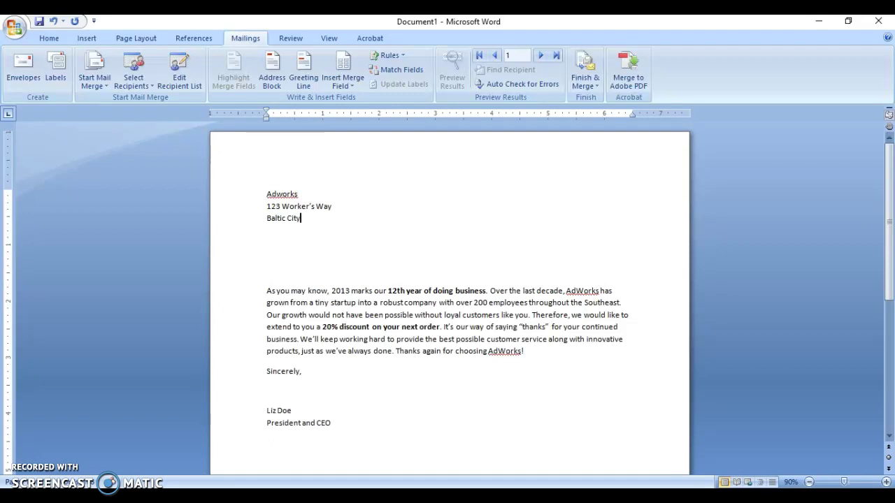
key("Return")
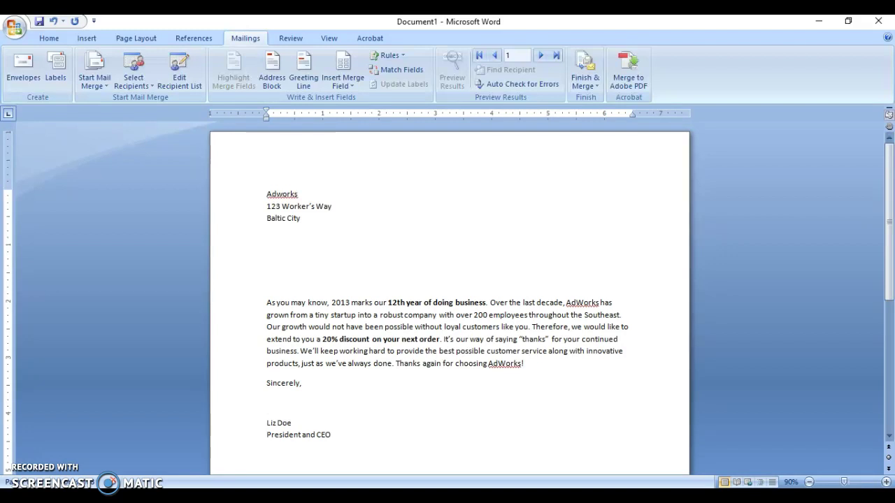
type("Jamaica.")
Add the date September 19, 2017 below the address using AutoComplete.
key("Return")
key("Return")
type("S")
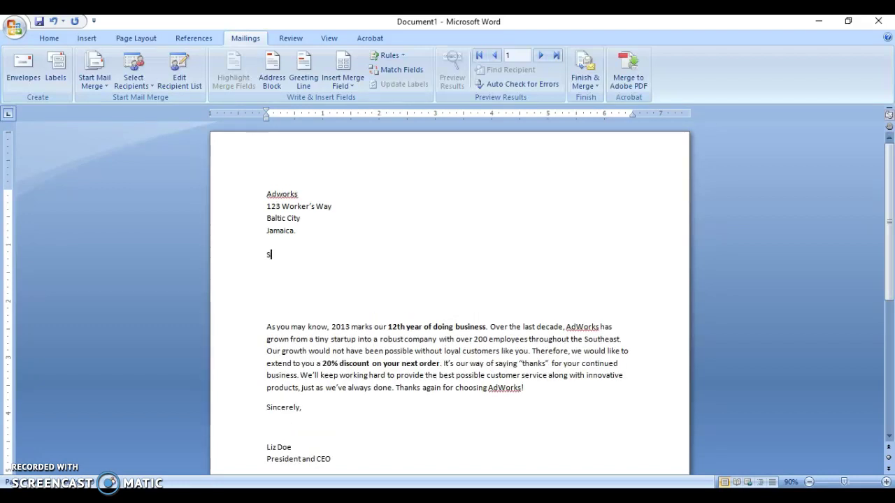
type("eptem")
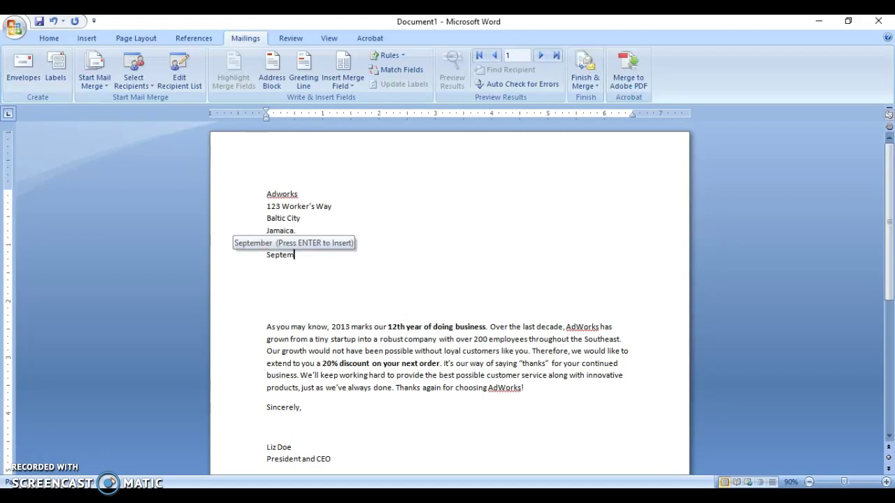
key("Return")
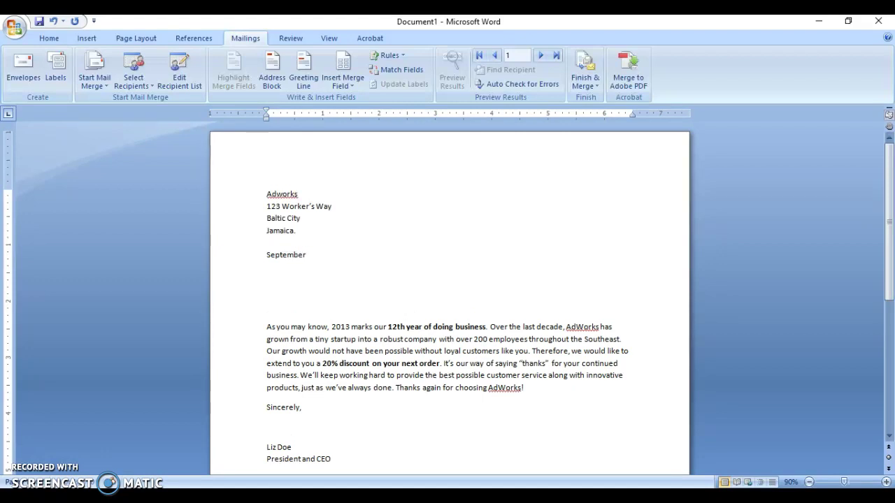
key("Return")
key("Return")
key("Return")
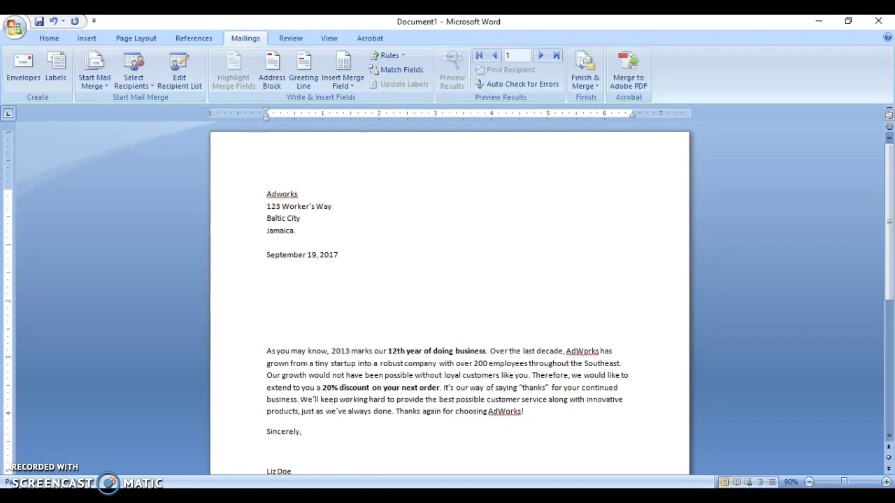
Insert the «Title» and «First_Name» merge fields on the line below the date.
left_click(346, 61)
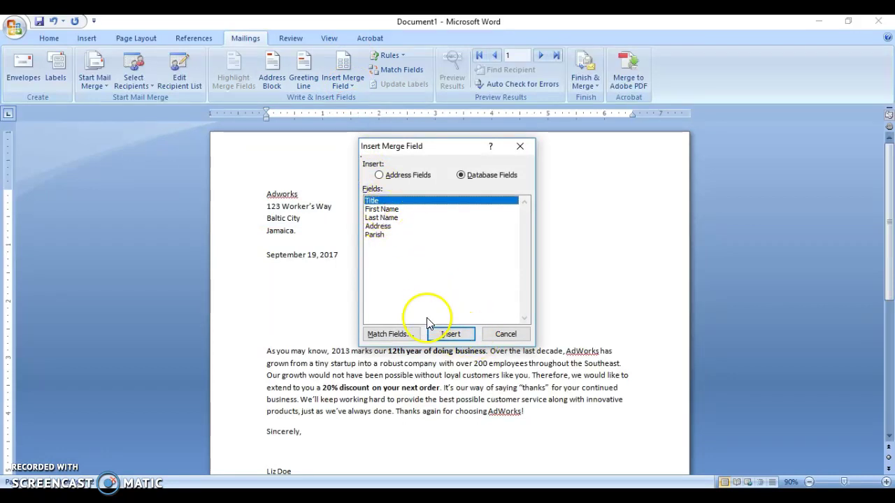
left_click(447, 334)
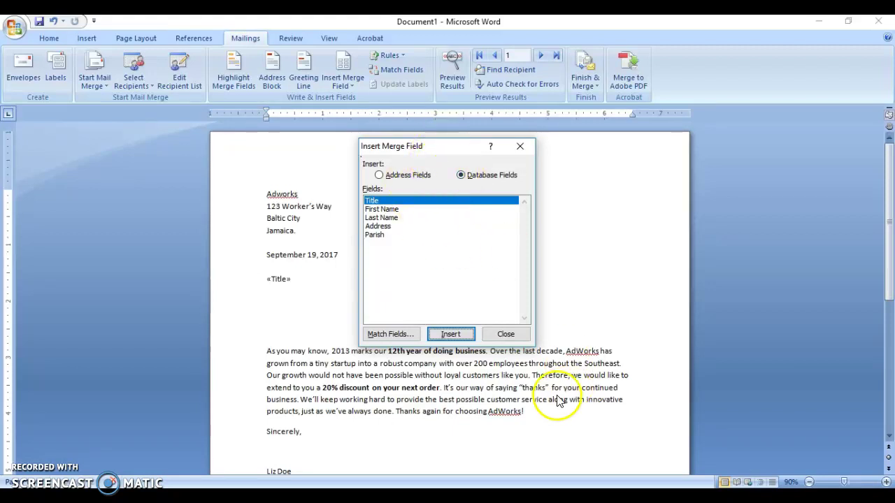
left_click(503, 335)
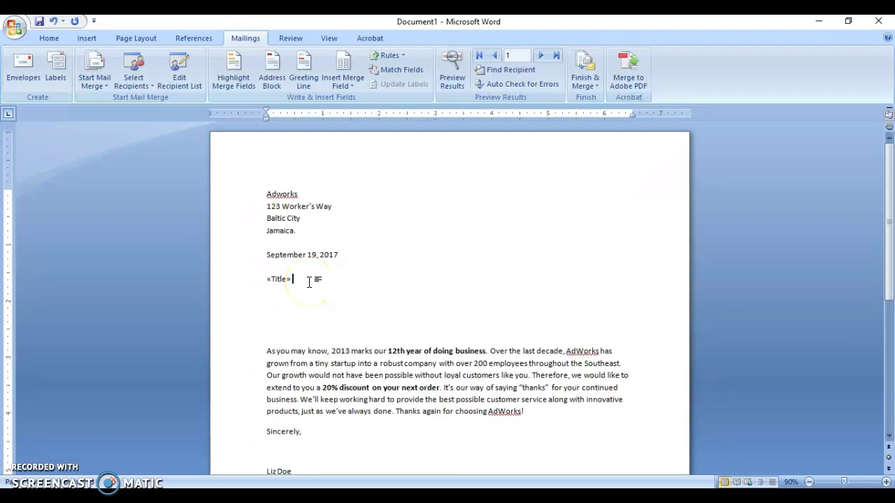
left_click(342, 74)
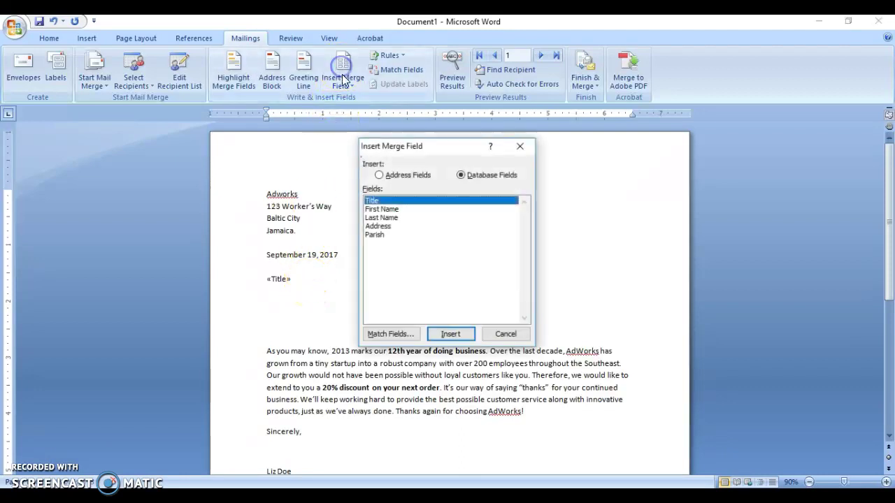
left_click(381, 209)
left_click(459, 335)
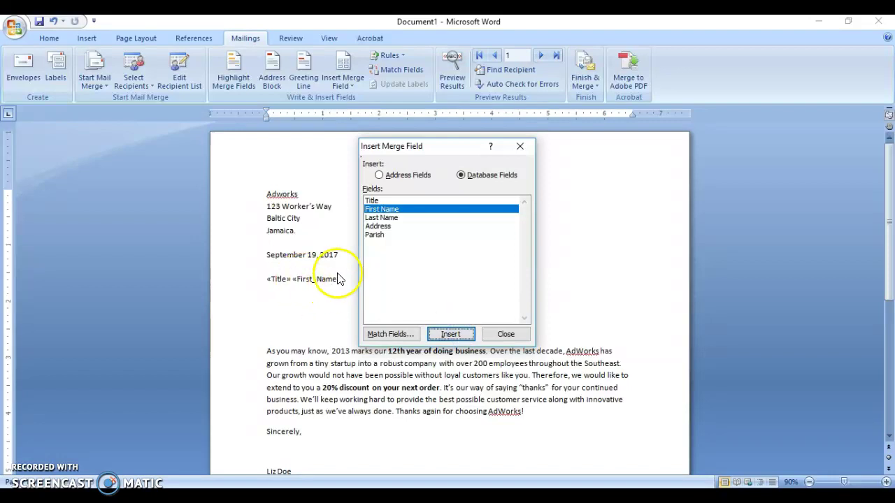
left_click(506, 334)
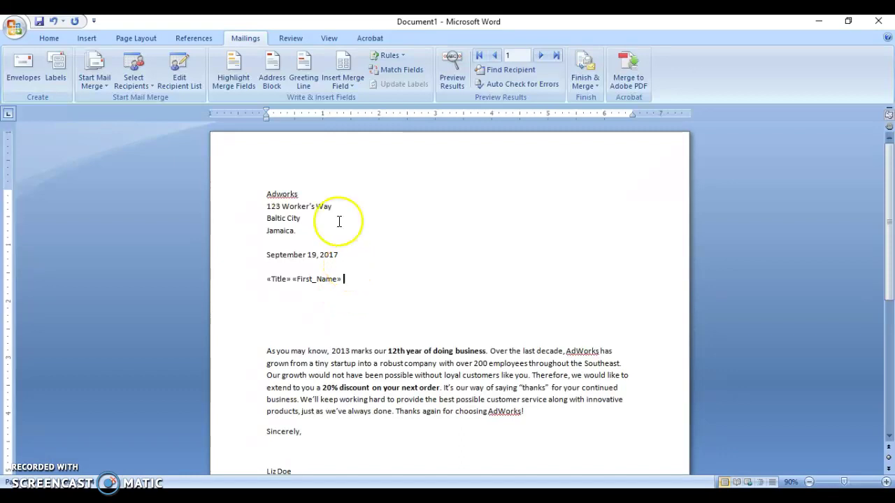
Add «Last_Name» after «First_Name», then «Address» and «Parish» on their own lines.
left_click(353, 87)
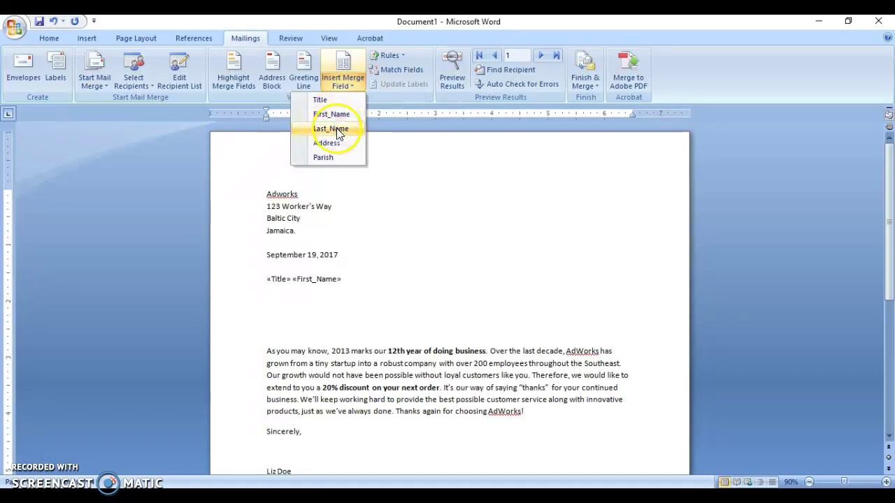
left_click(336, 130)
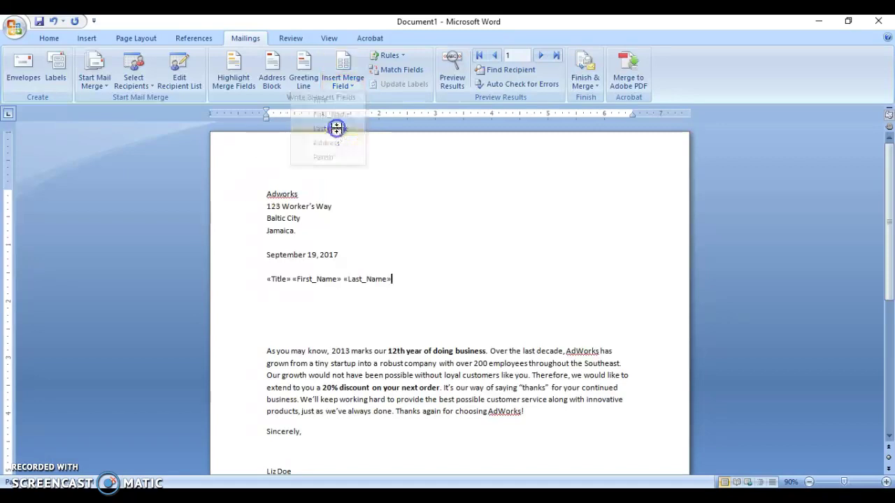
key("Return")
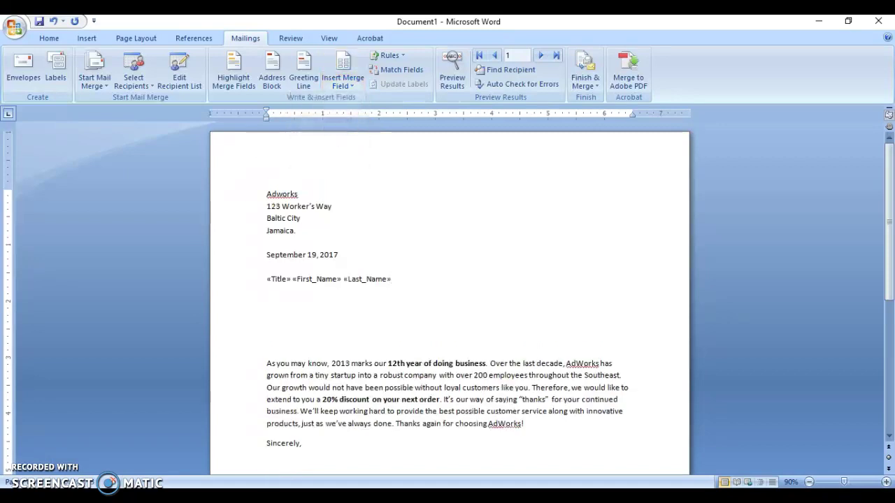
left_click(334, 85)
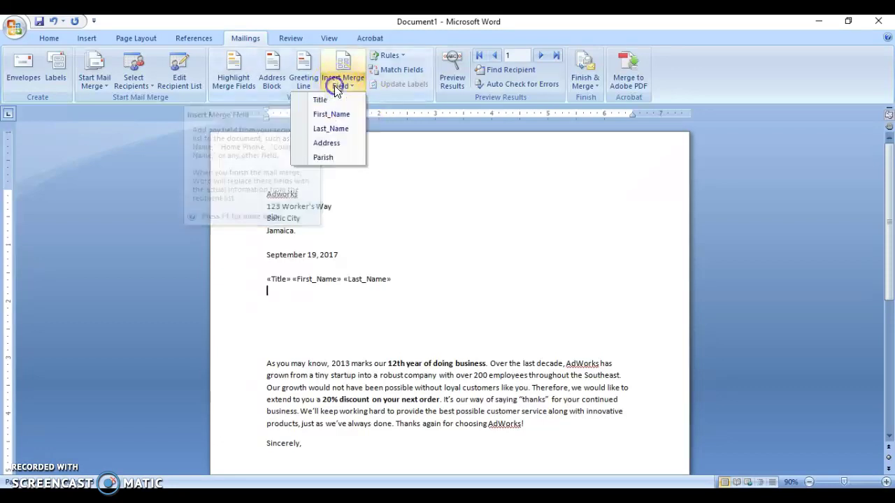
left_click(327, 144)
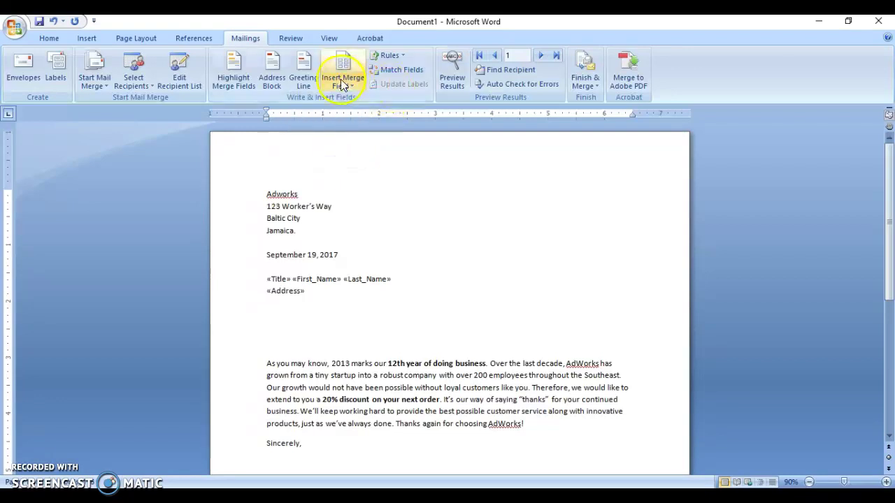
key("Return")
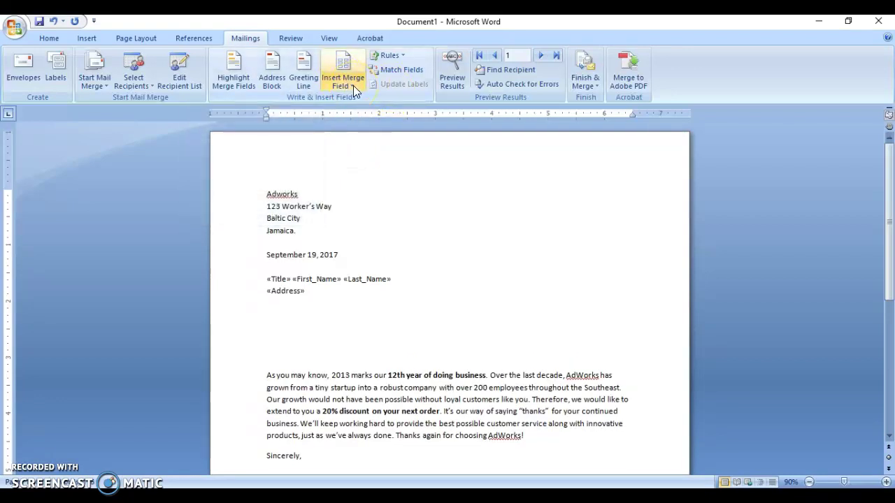
left_click(353, 86)
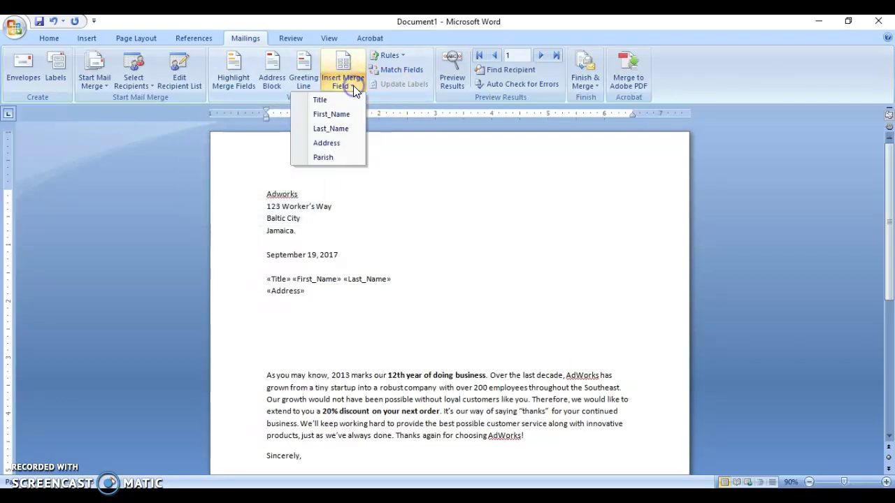
left_click(339, 157)
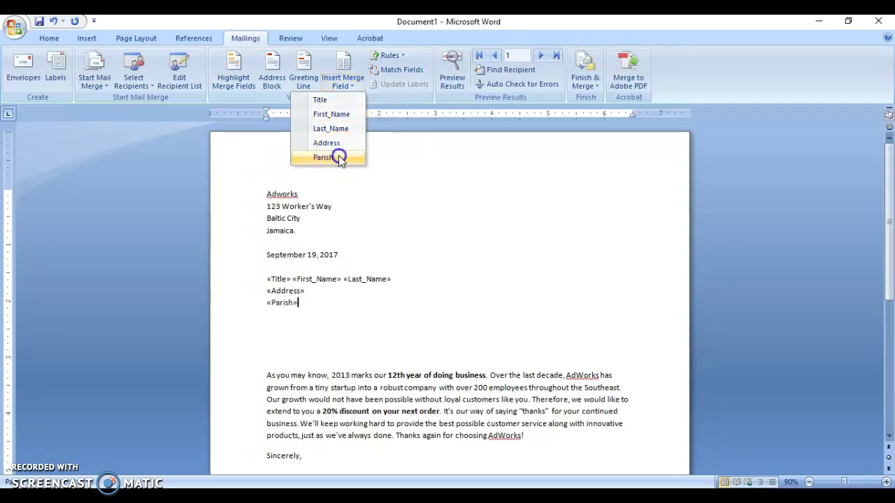
Leave one blank line between «Parish» and the body paragraph for the greeting.
key("Return")
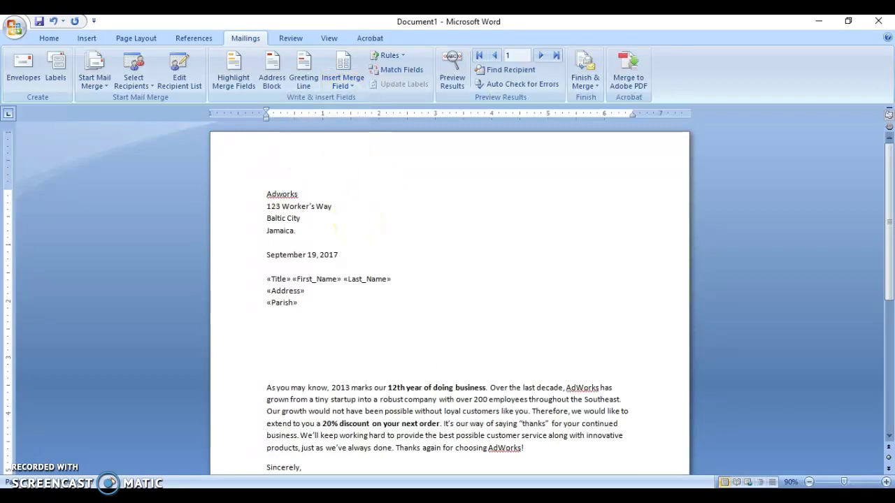
key("Return")
key("Delete")
key("Delete")
key("Delete")
key("Delete")
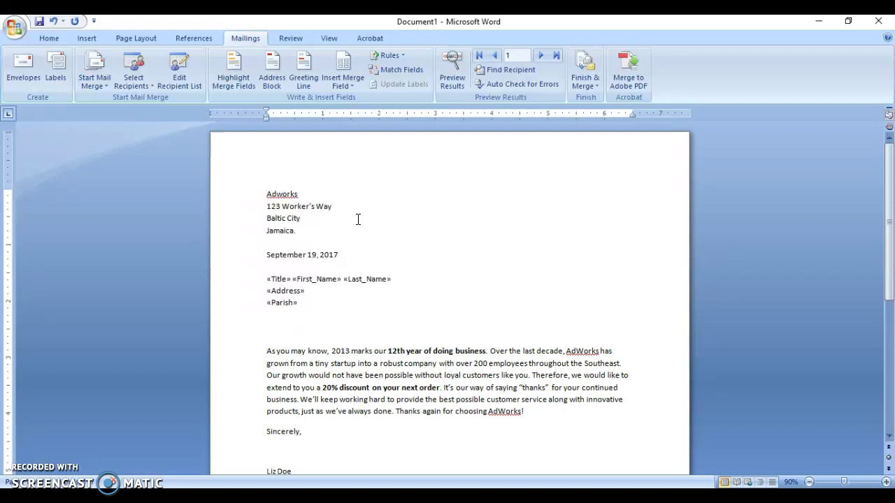
left_click(279, 299)
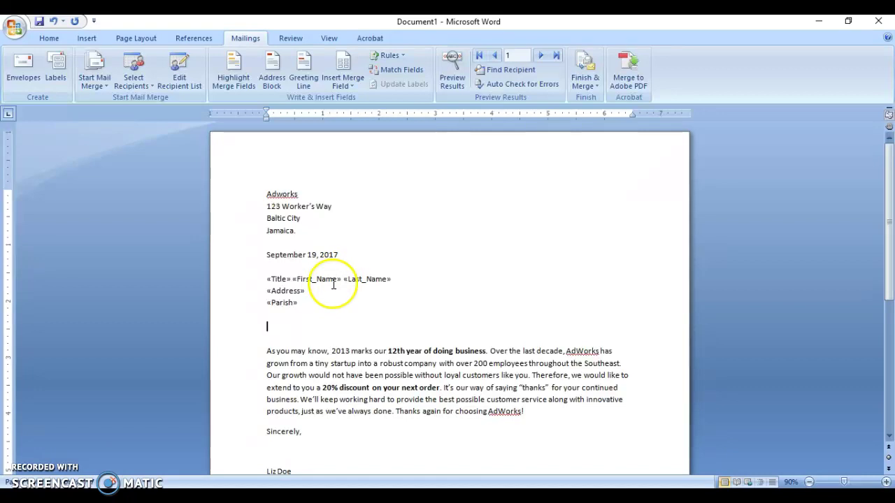
Write the greeting 'Dear «Title» «Last_Name»,' above the body text.
type("Dear")
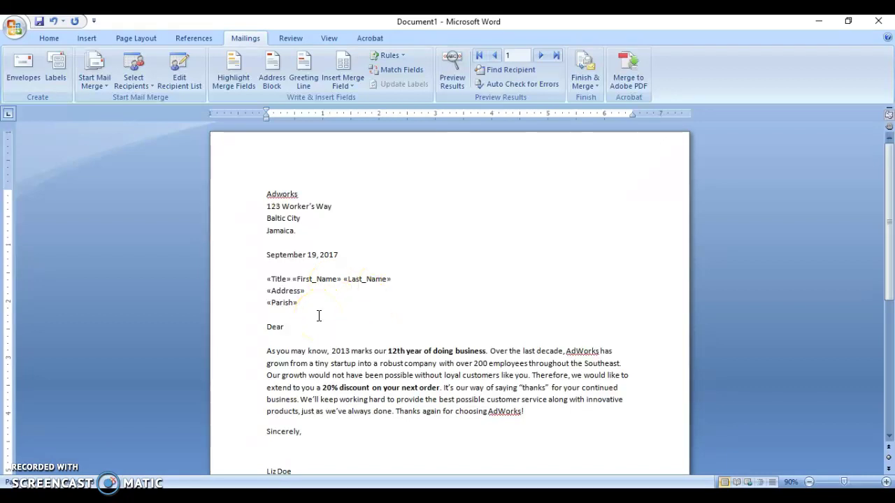
left_click(346, 85)
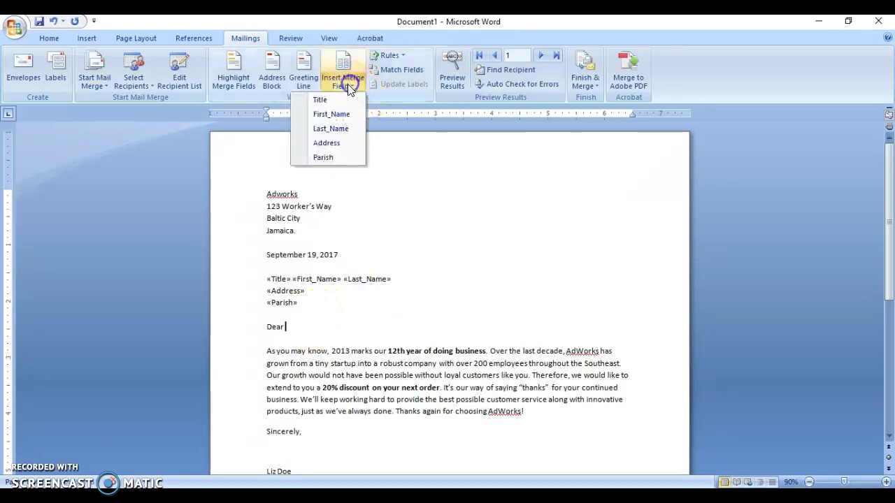
left_click(321, 99)
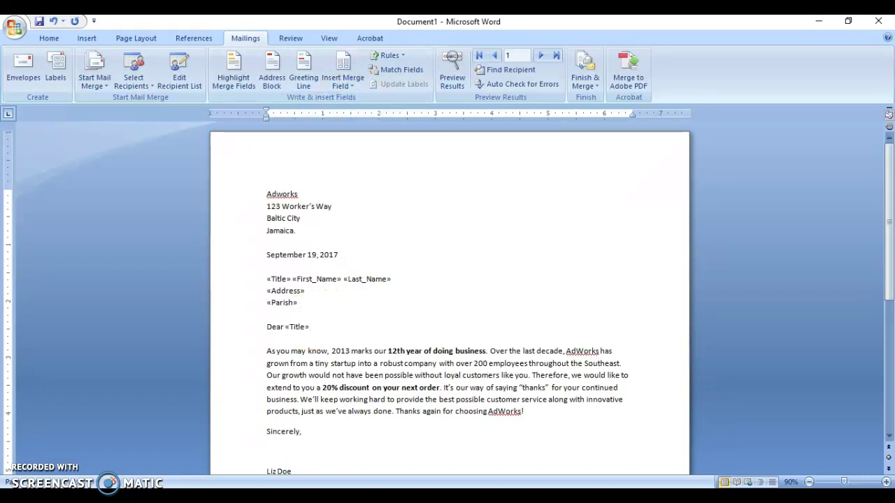
left_click(342, 81)
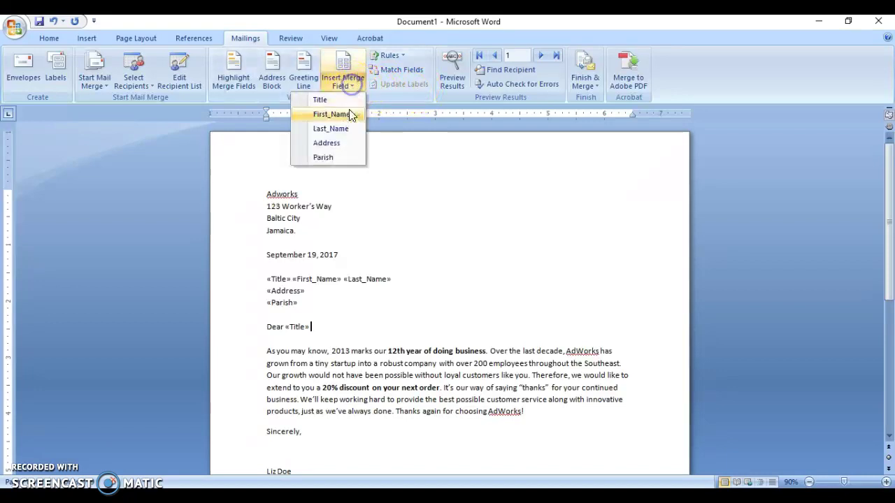
left_click(342, 128)
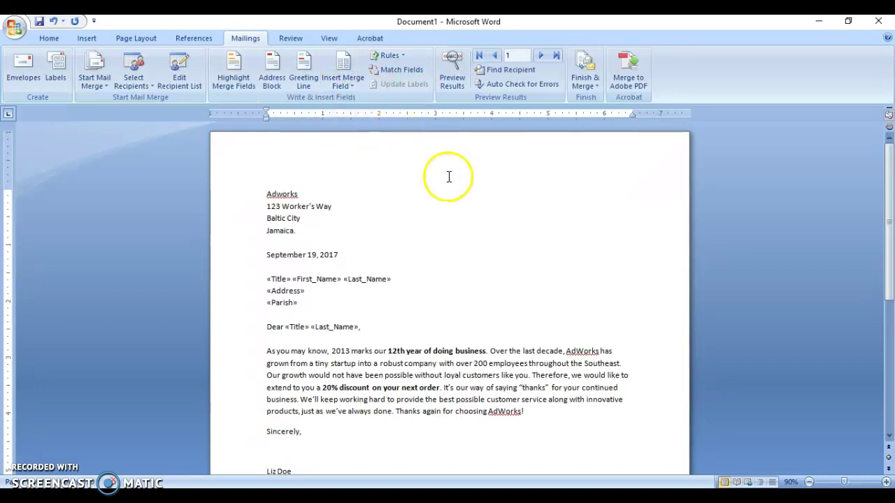
left_click(456, 72)
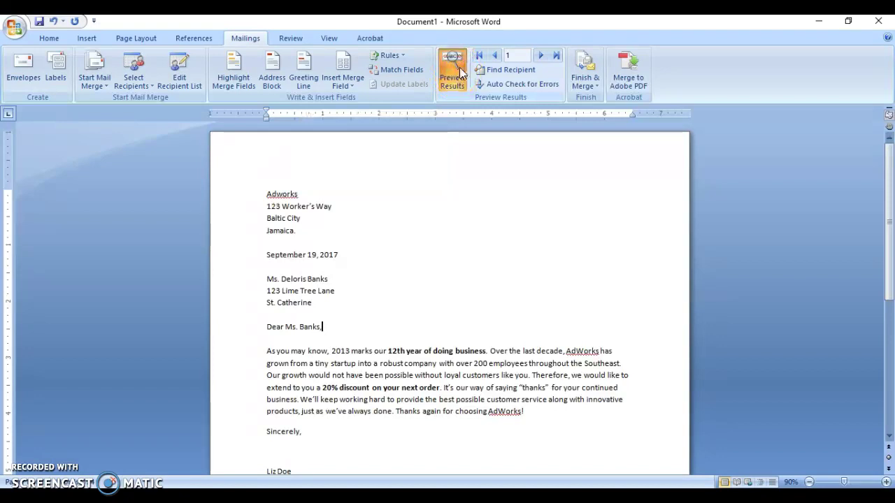
left_click(541, 56)
left_click(541, 56)
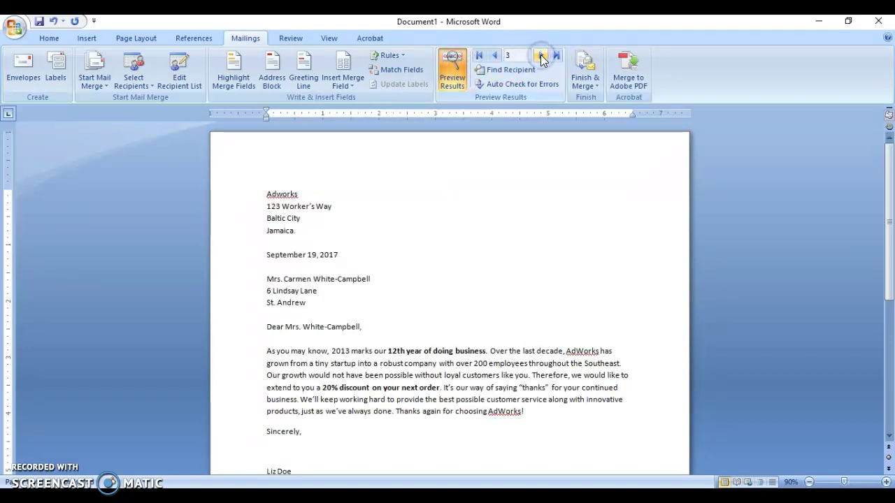
left_click(500, 55)
left_click(500, 56)
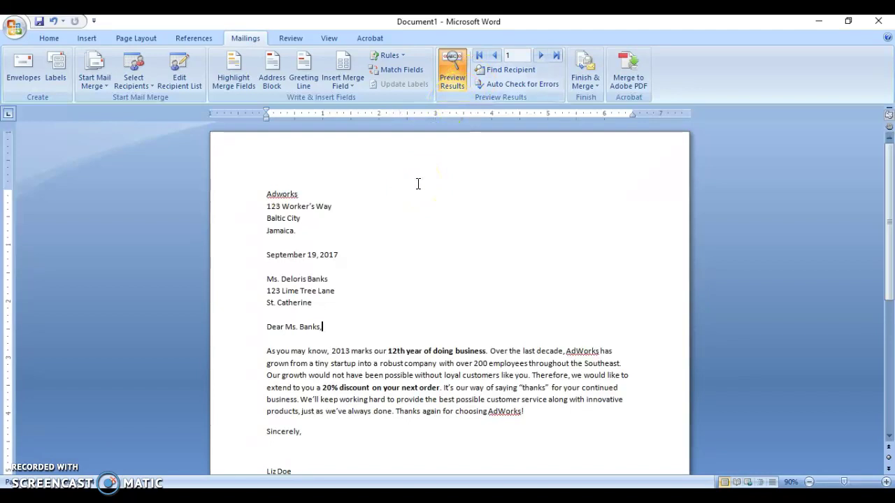
left_click(455, 78)
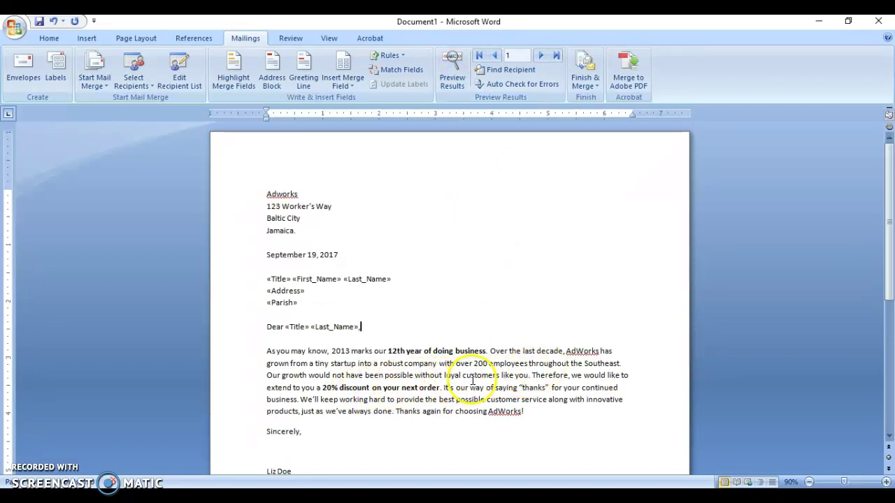
Insert «First_Name» after 'extend to you', fixing spacing before 'a 20% discount'.
left_click(315, 389)
type("a")
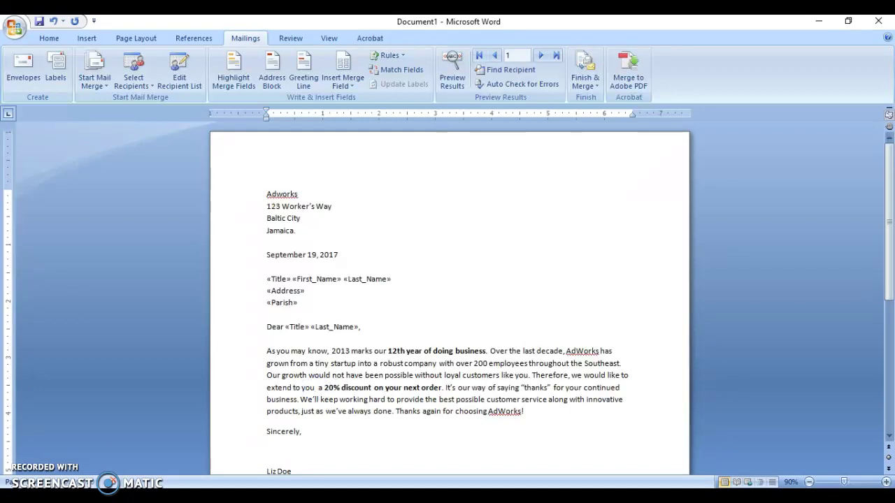
key("BackSpace")
left_click(351, 86)
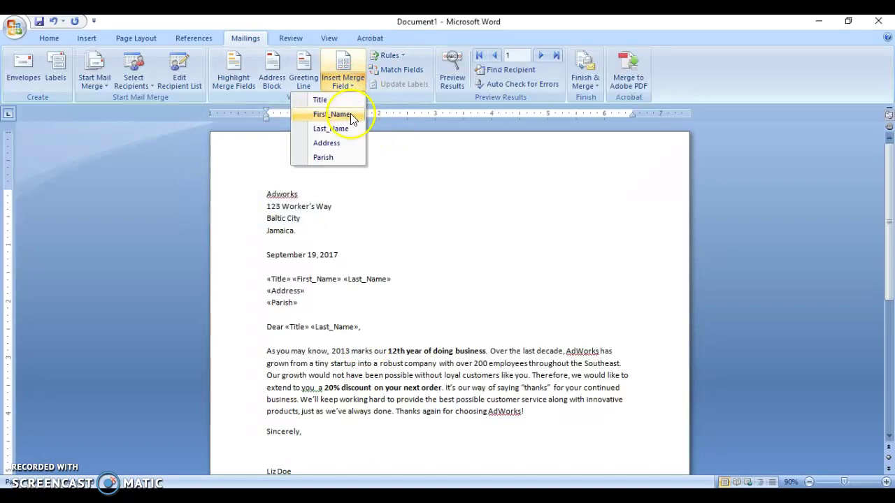
left_click(350, 113)
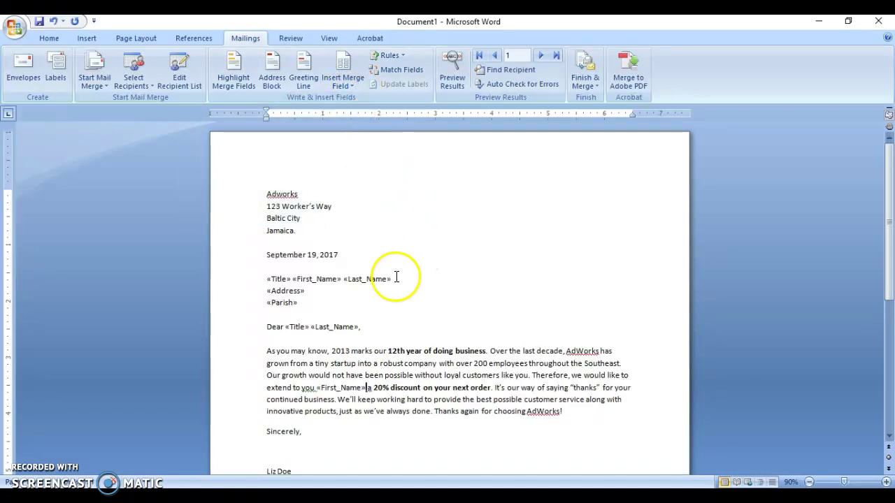
left_click(390, 388)
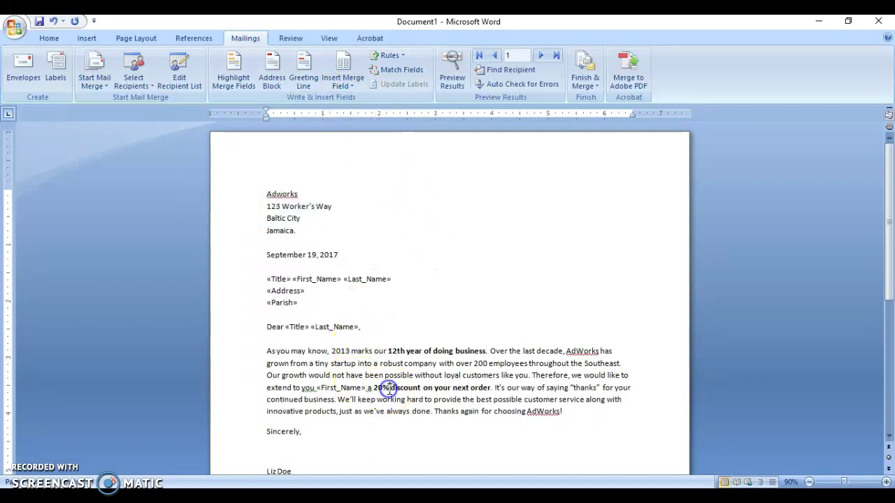
right_click(305, 389)
left_click(374, 378)
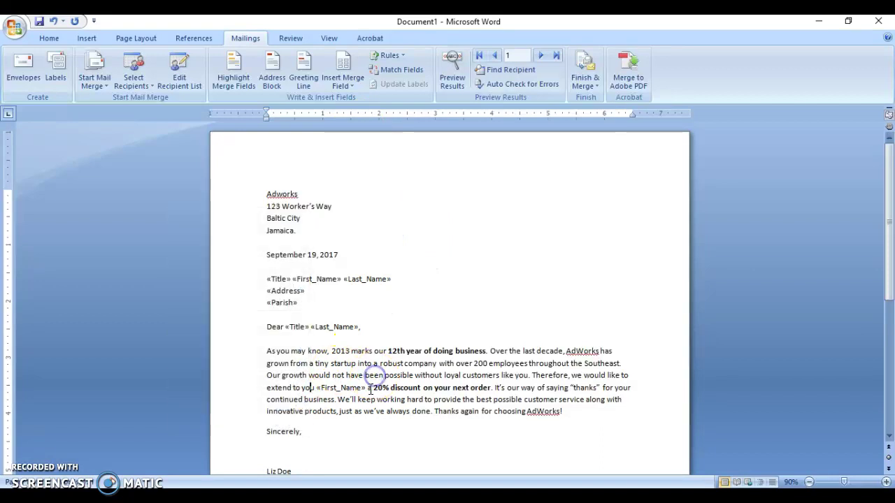
left_click(367, 389)
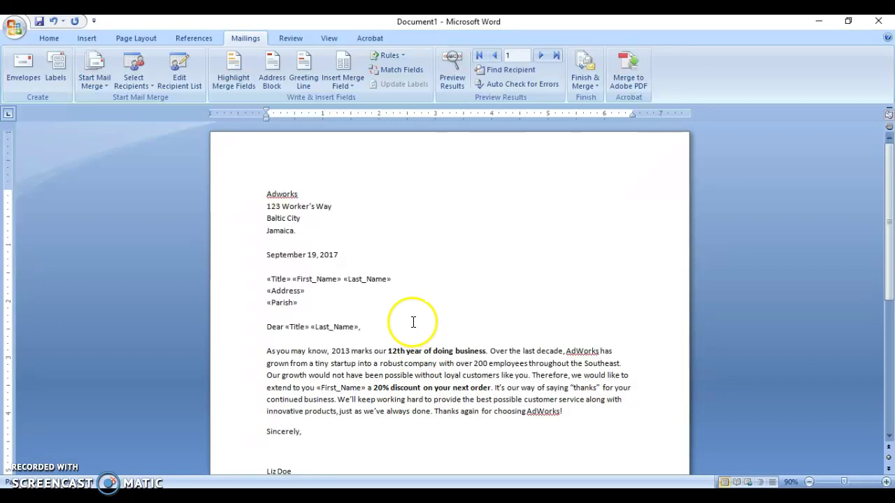
left_click(451, 73)
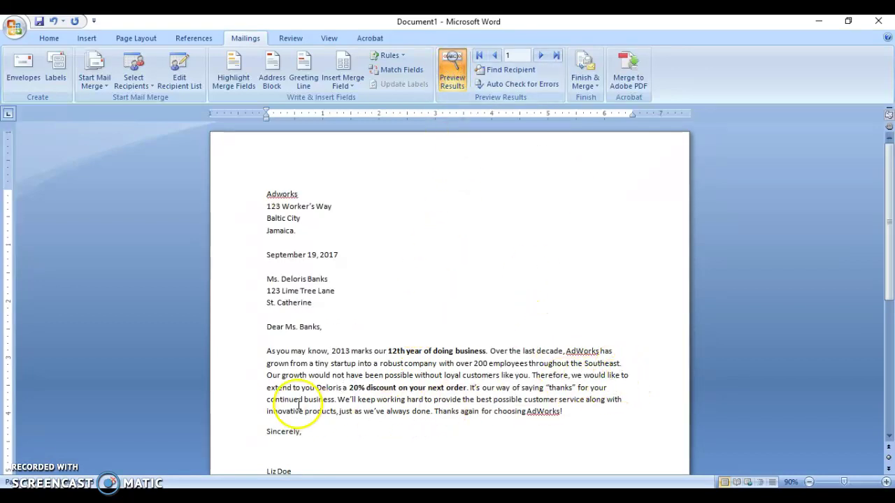
left_click(541, 56)
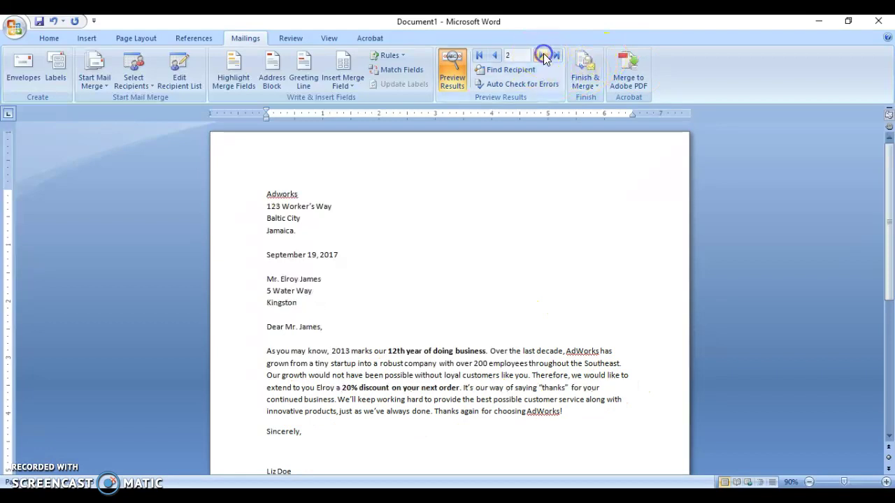
left_click(543, 57)
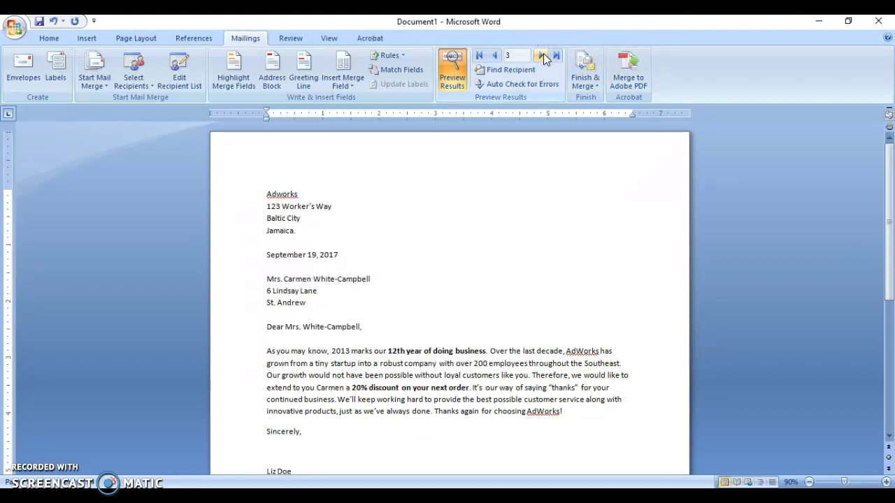
left_click(494, 56)
left_click(495, 56)
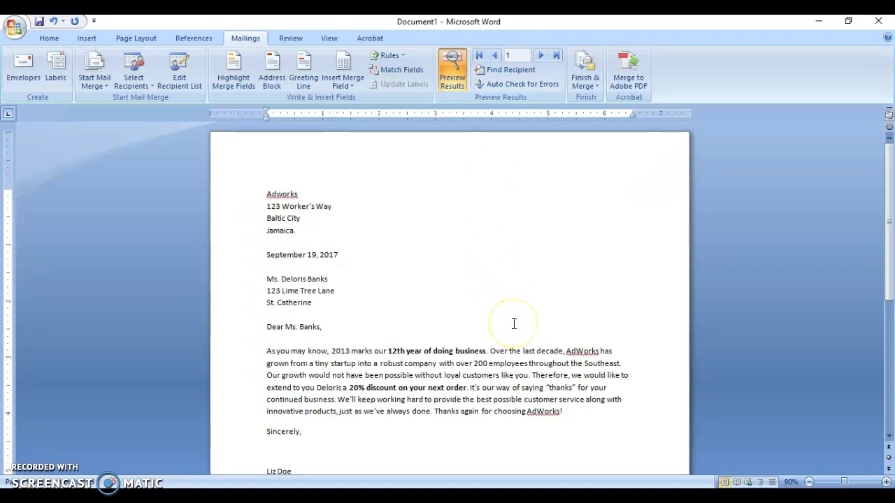
left_click(451, 74)
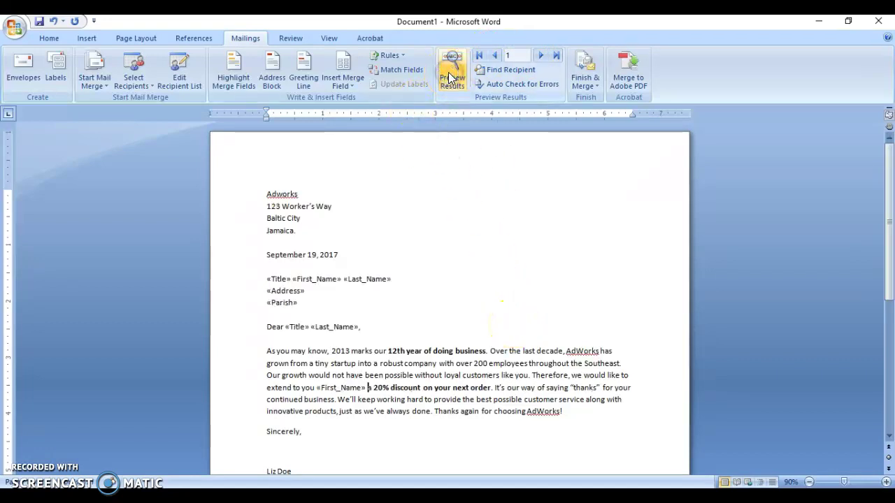
Save the letter to the Desktop as Word document 'First Main Document'.
left_click(18, 34)
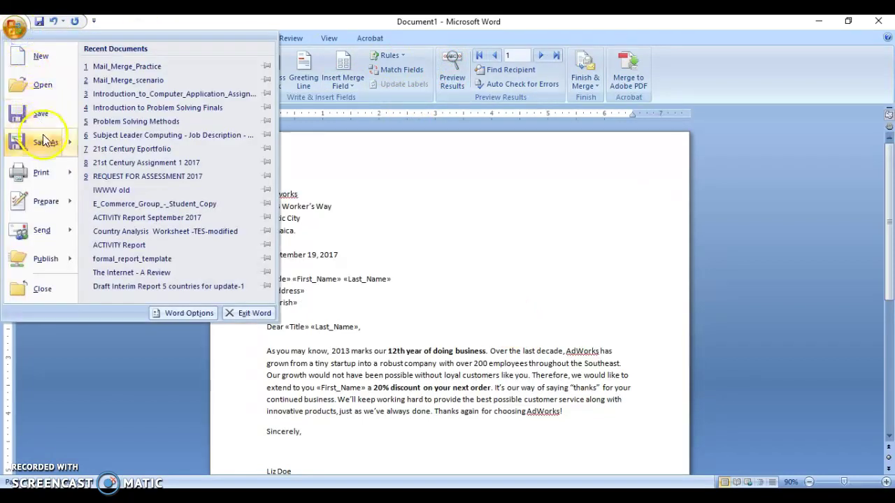
mouse_move(44, 141)
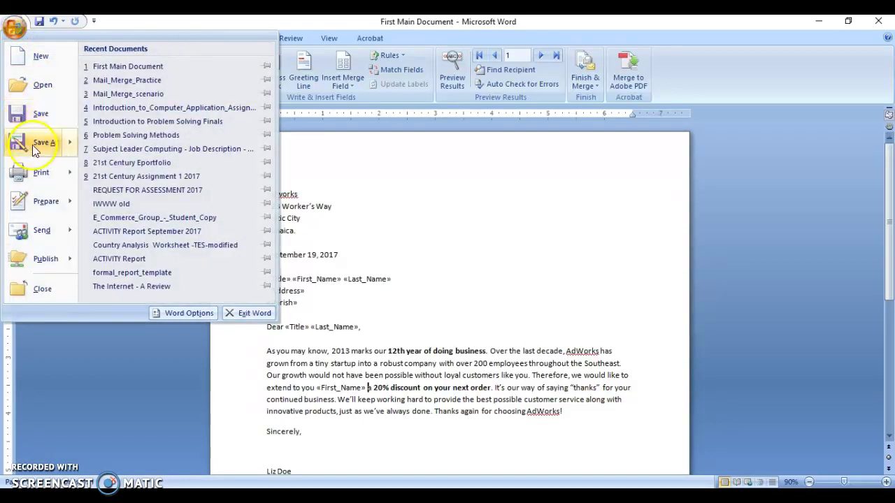
mouse_move(32, 145)
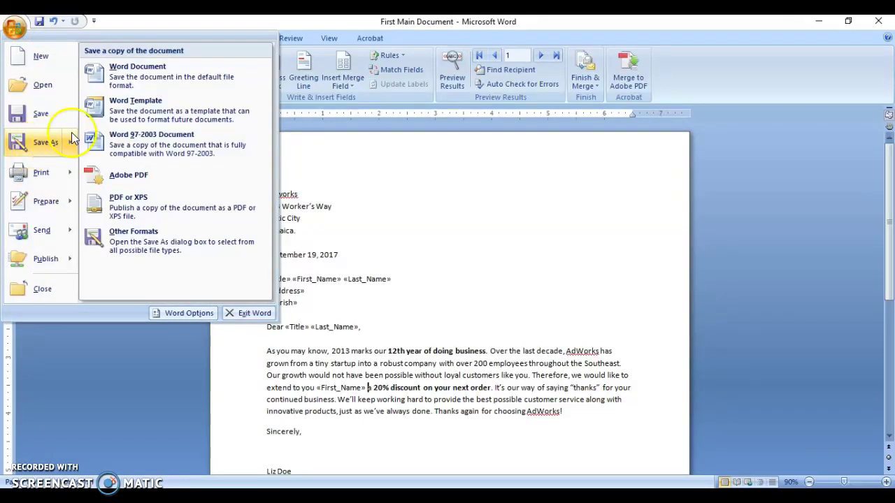
left_click(130, 81)
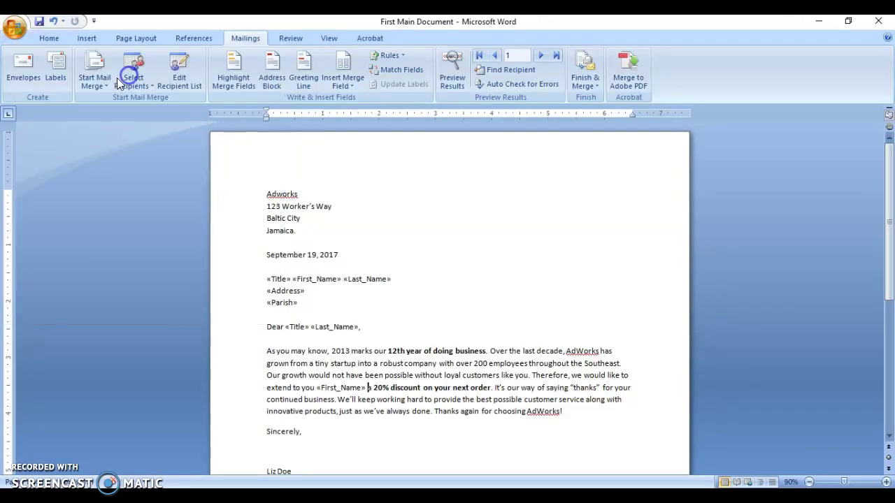
left_click(50, 105)
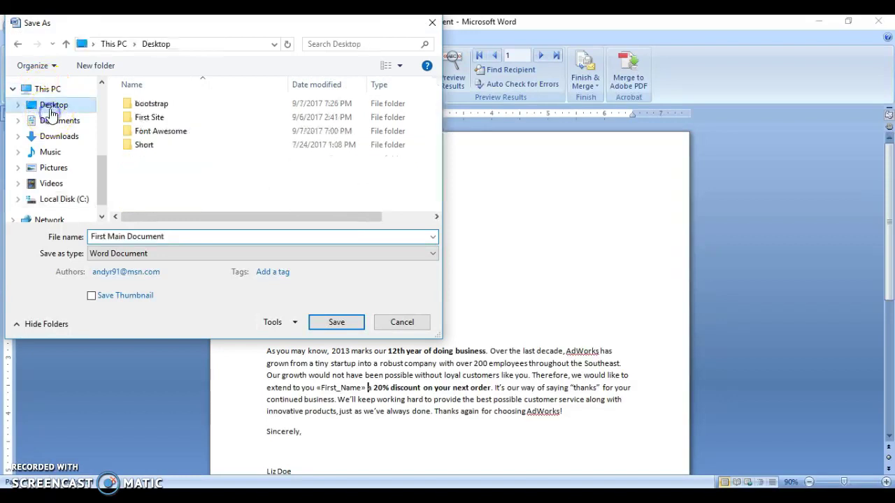
left_click(337, 320)
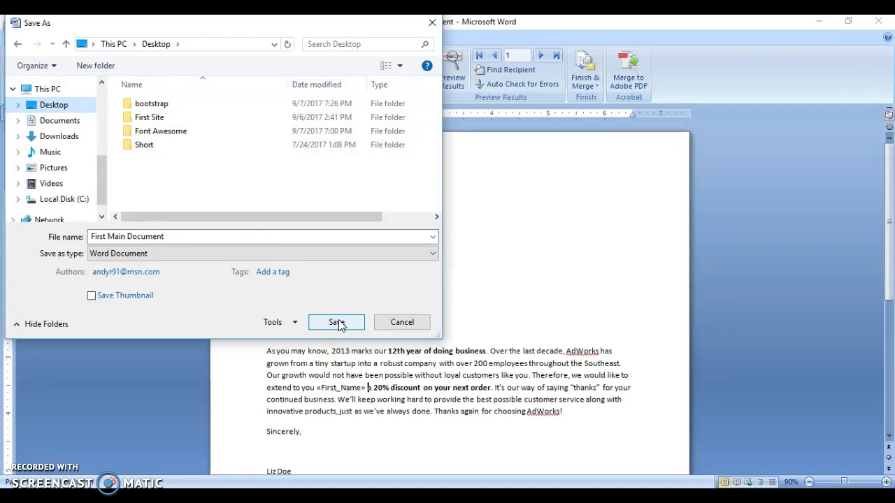
left_click(338, 320)
left_click(319, 322)
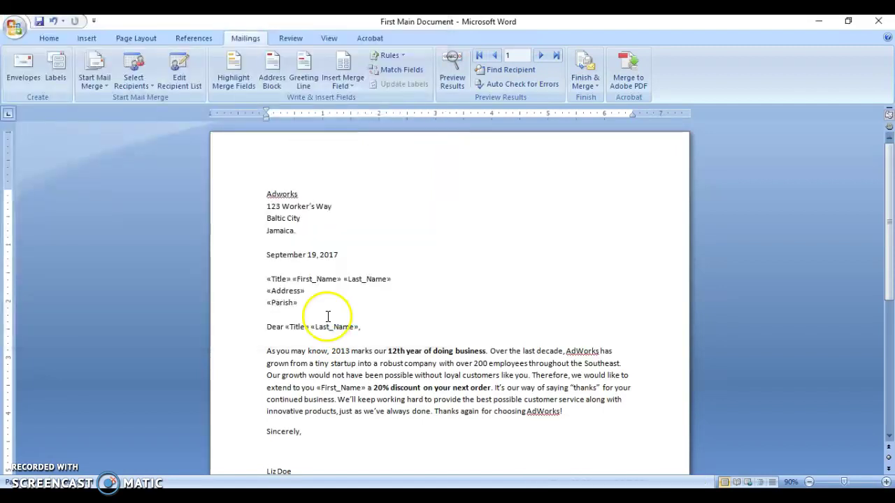